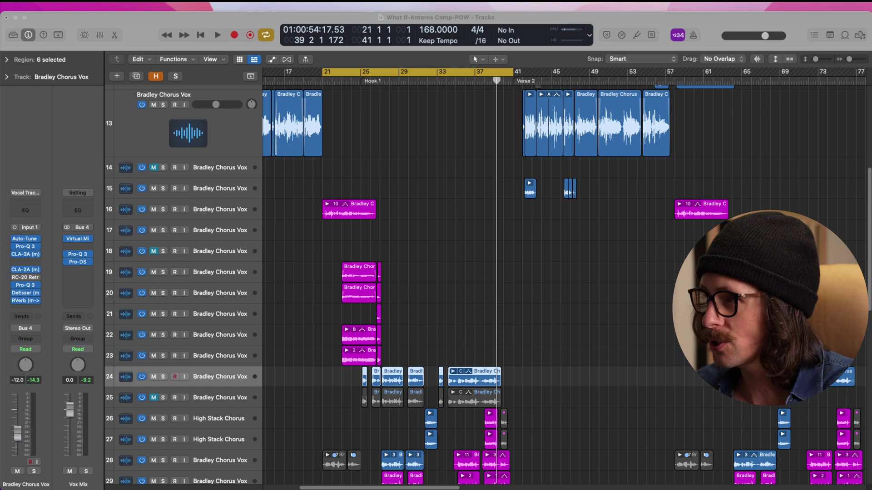
- Play back the Hook 1 section to hear track 24 in the mix, and stop playback
key(space)
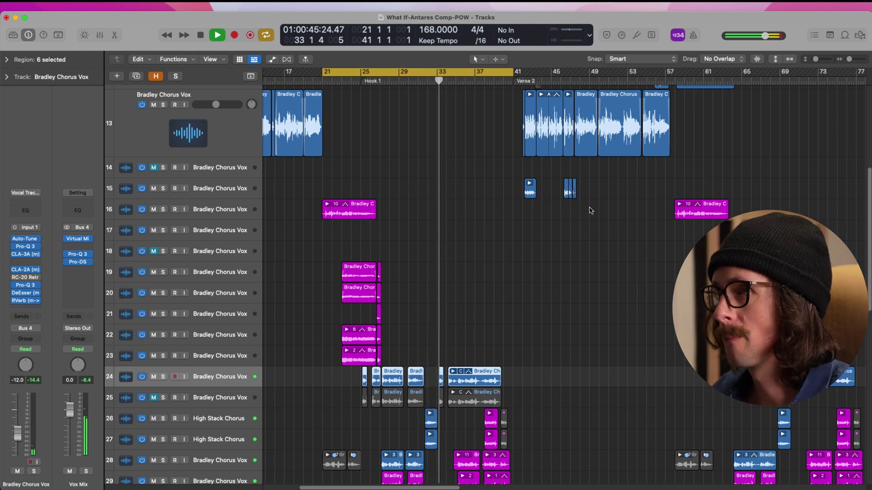
key(space)
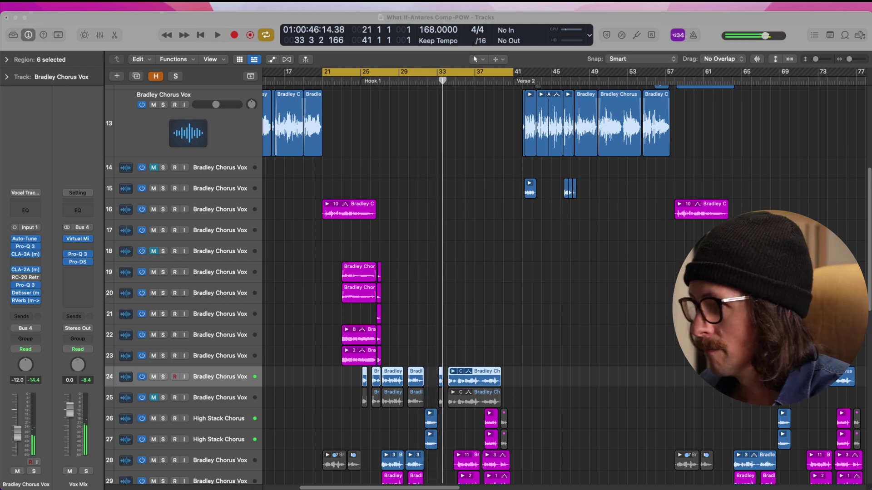
- Examine track 24's Auto-Tune, both Pro-Q 3, CLA-3A, CLA-2A, DeEsser and RVerb plug-ins, and close their windows
scroll(363, 272, down, 2)
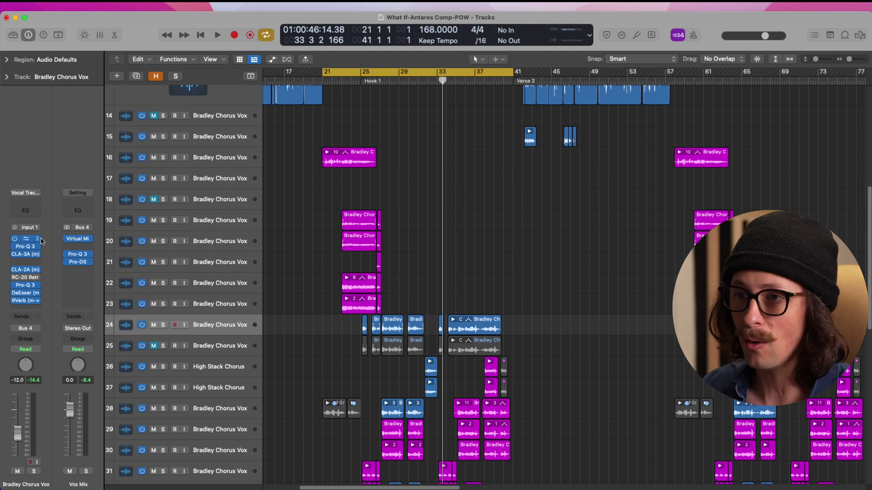
scroll(292, 303, down, 5)
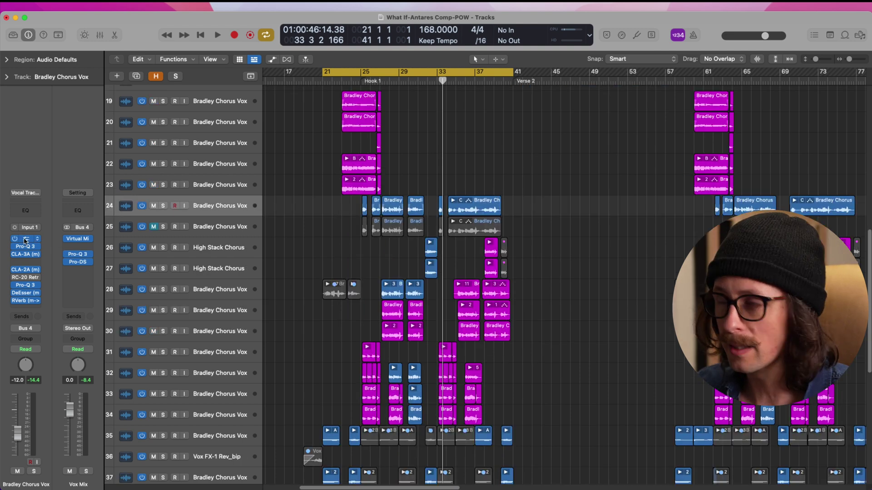
click(24, 239)
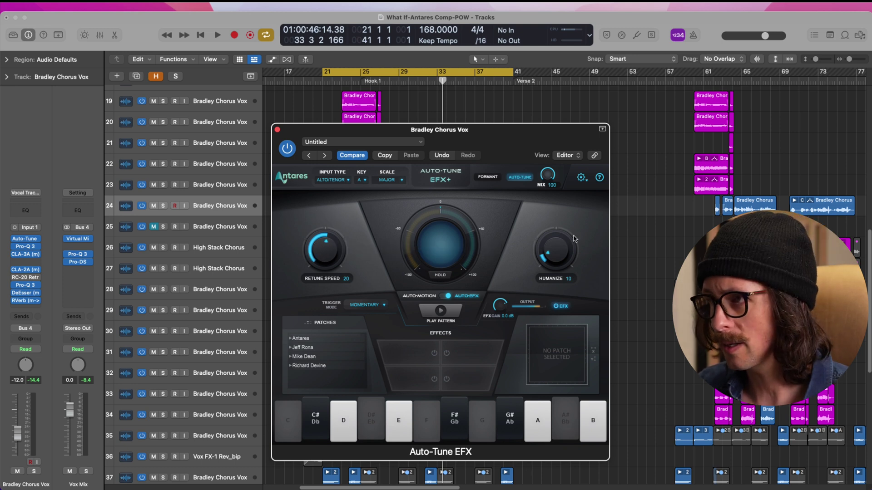
click(25, 247)
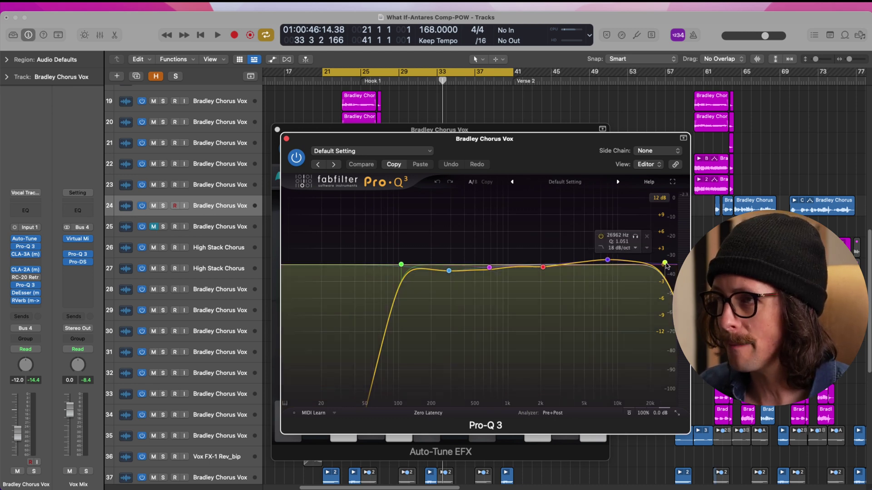
click(25, 254)
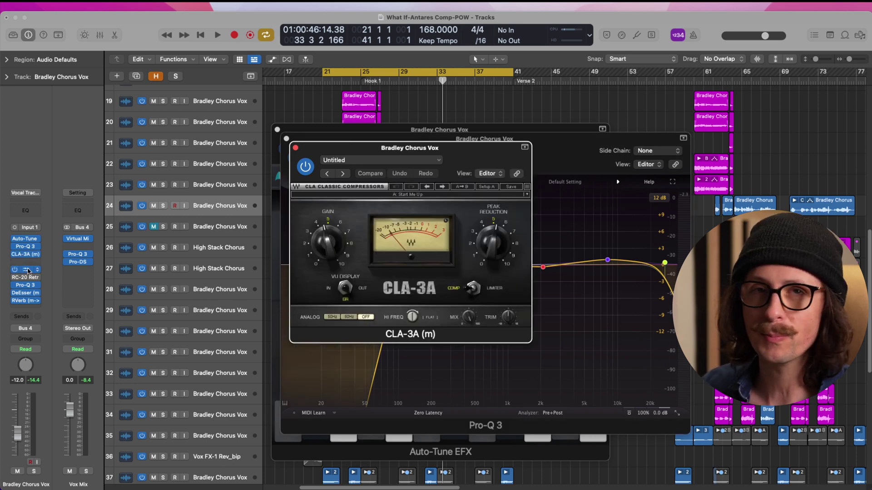
click(27, 271)
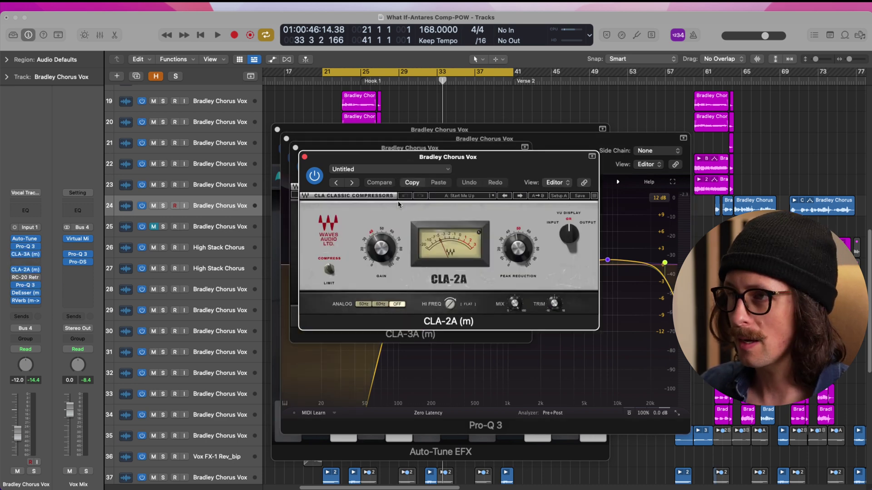
click(24, 285)
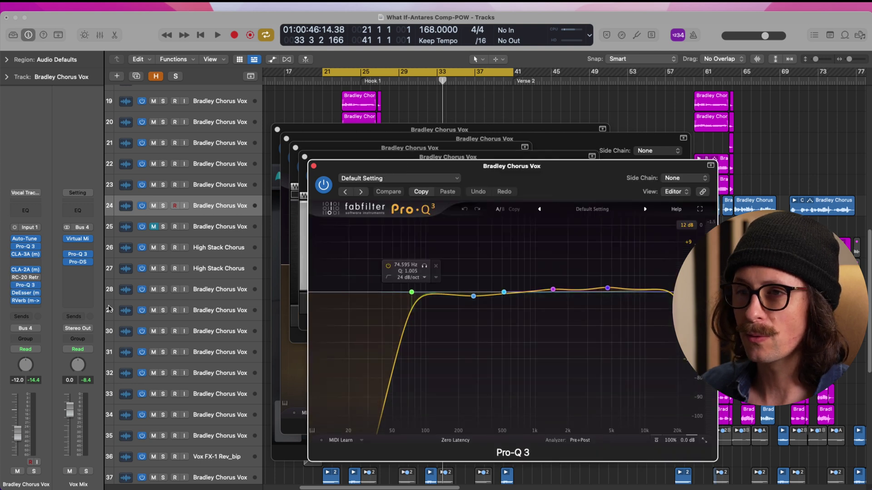
click(26, 294)
click(25, 301)
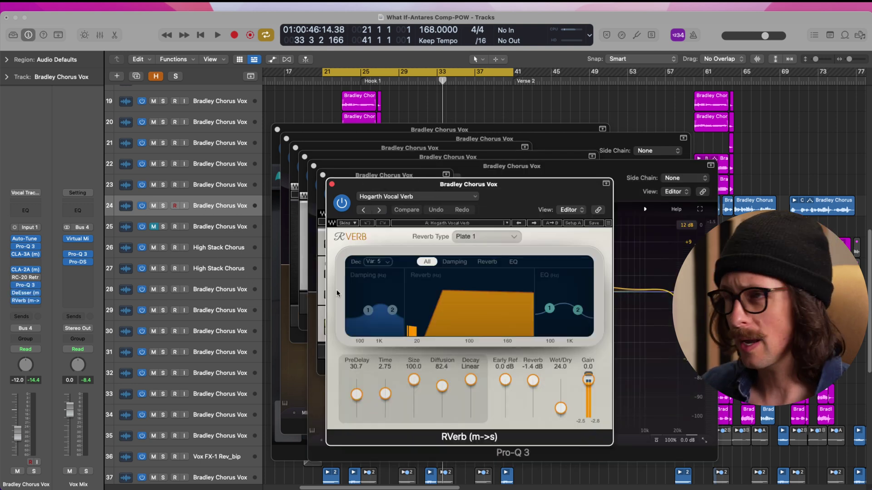
alt+click(332, 184)
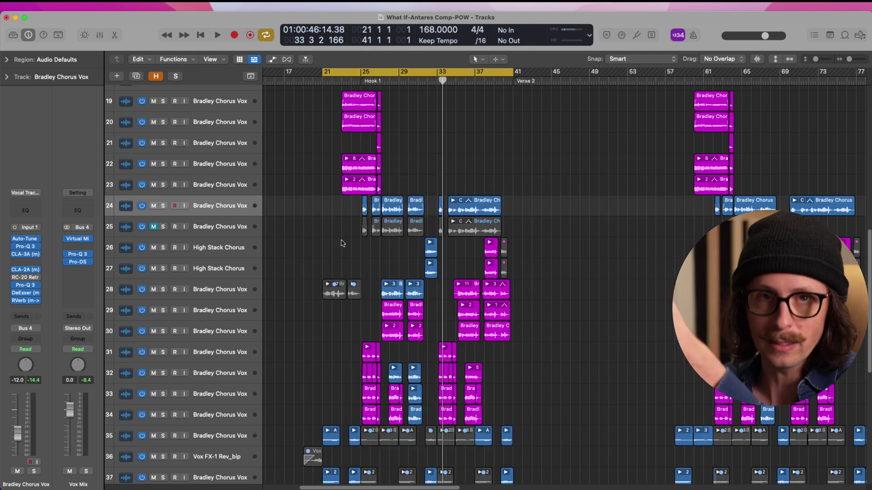
- Select and unmute the duplicate chorus vocal on track 25, and mute track 24
click(213, 233)
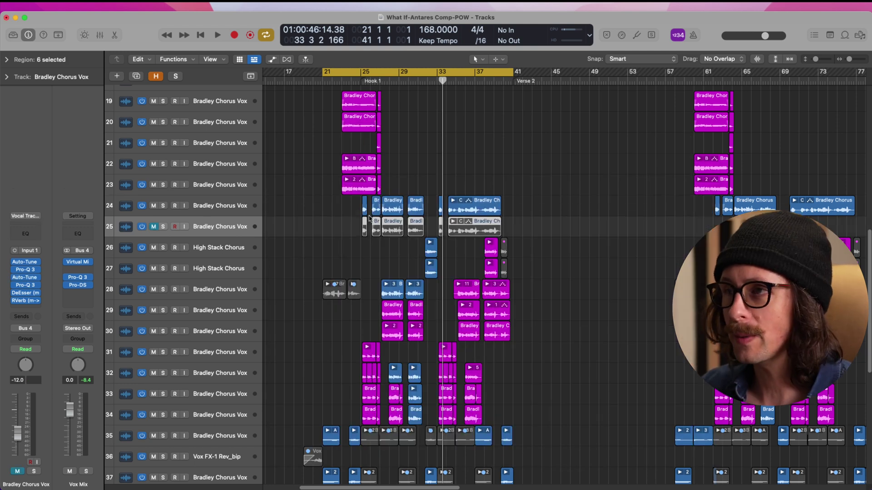
click(153, 226)
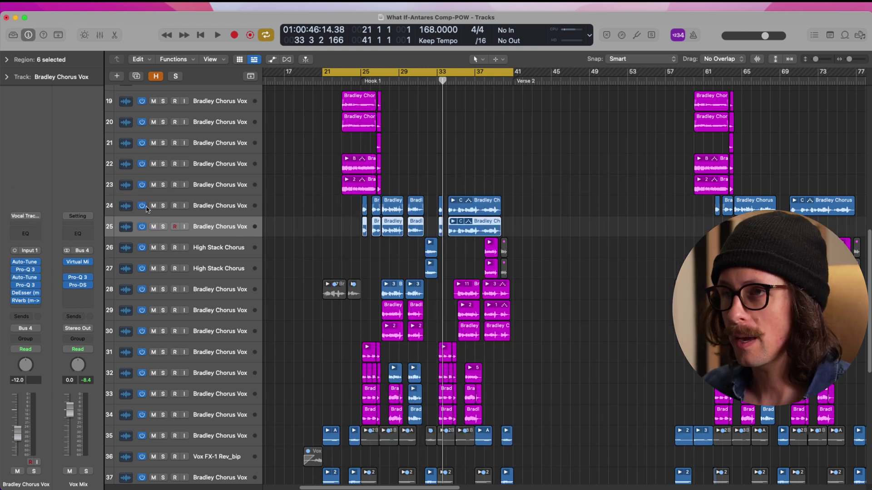
click(154, 206)
- Examine the Auto-Tune EFX, first Pro-Q 3 and Auto-Tune Vocal Compressor settings on track 25
mouse_move(32, 264)
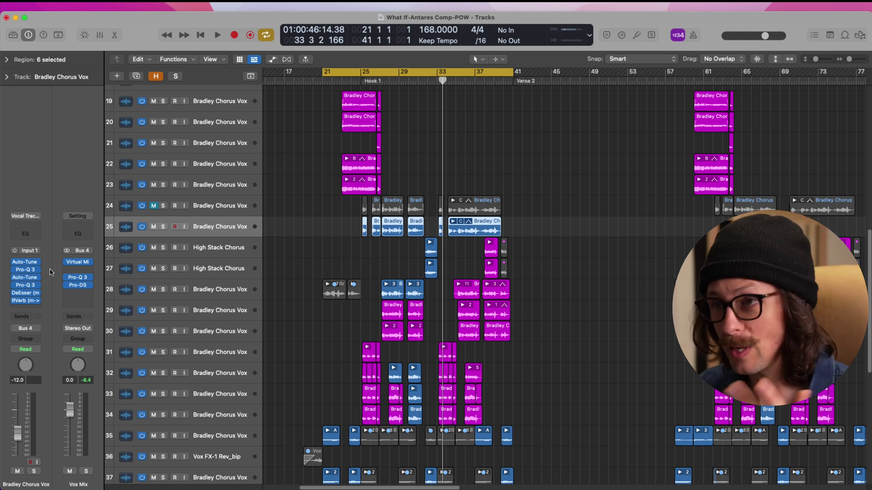
click(26, 262)
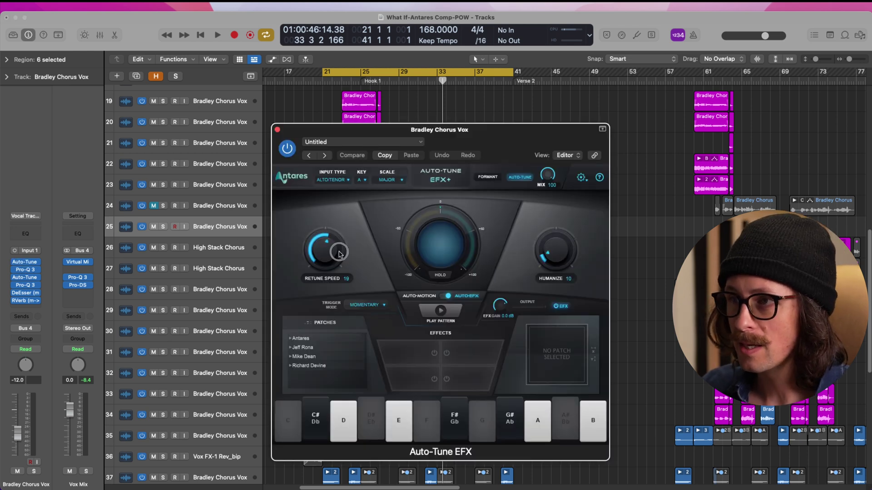
drag(340, 254, 339, 253)
click(26, 270)
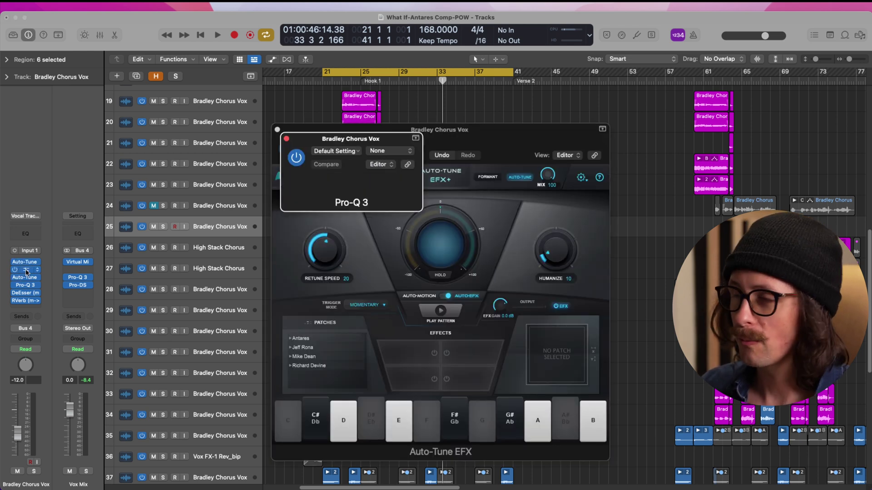
click(18, 277)
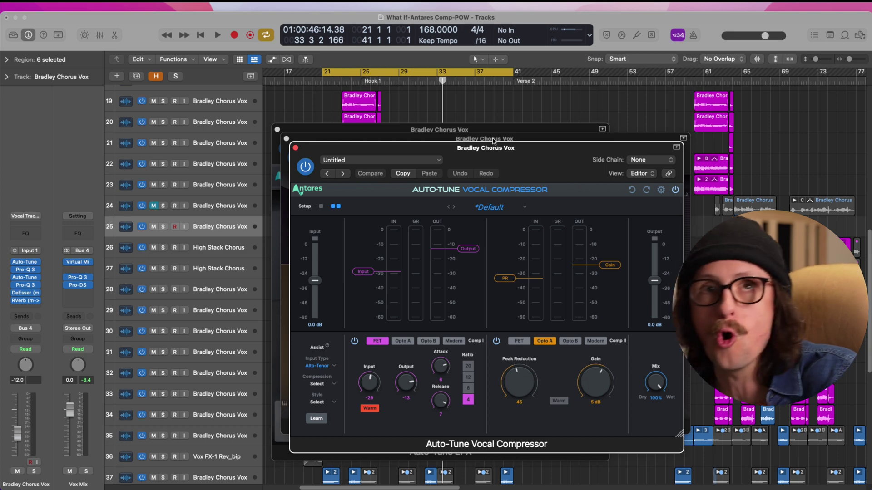
drag(547, 154, 368, 84)
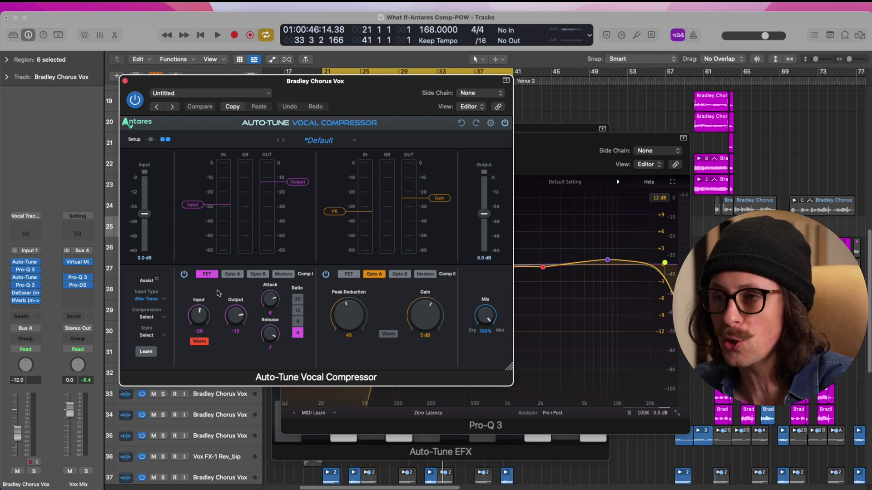
- Replace track 25's compressor with a fresh Auto-Tune Vocal Compressor at its default settings
click(125, 81)
click(38, 279)
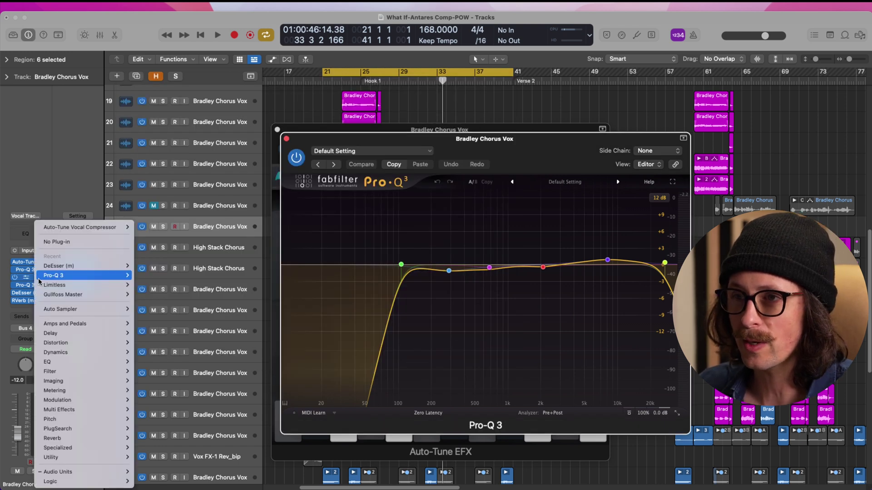
click(92, 230)
drag(281, 93, 278, 84)
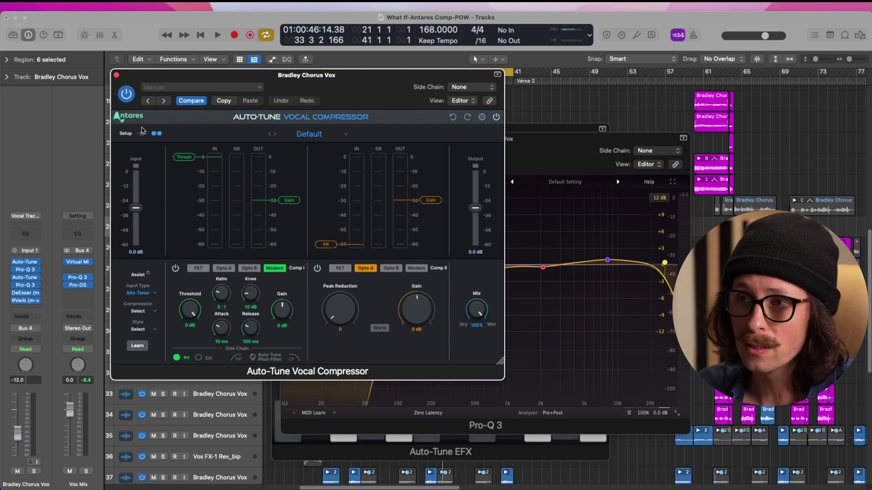
- Examine the compressor's single and dual setups and its Assist choices for Input Type, Compression and Style
click(142, 134)
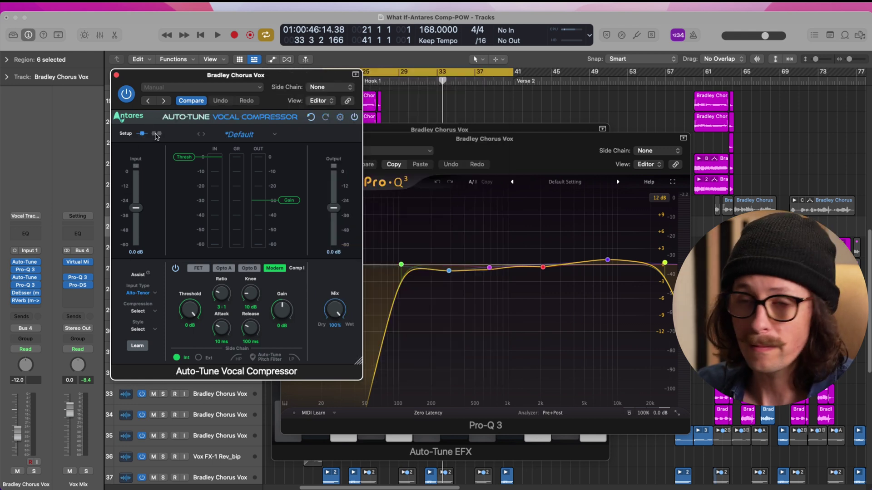
click(156, 134)
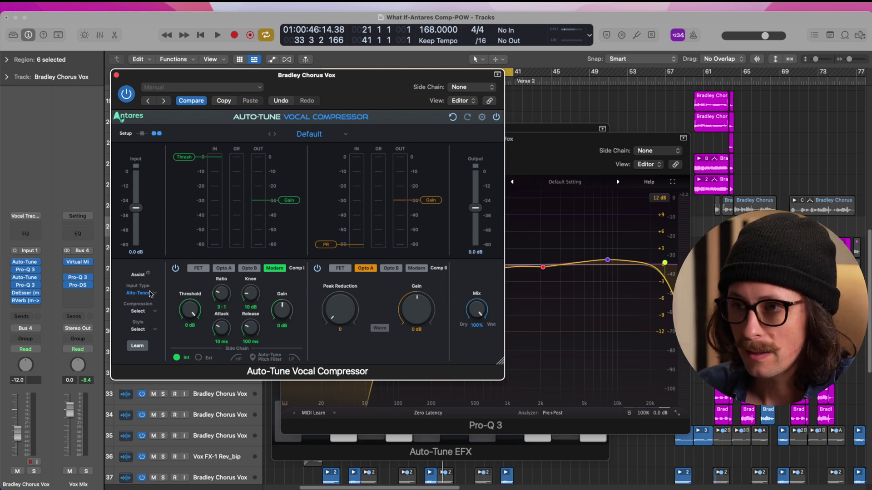
click(150, 294)
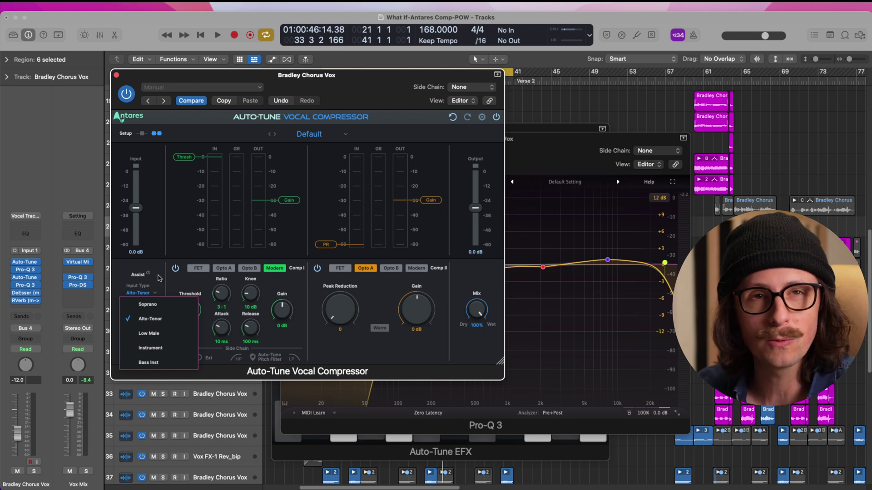
click(156, 278)
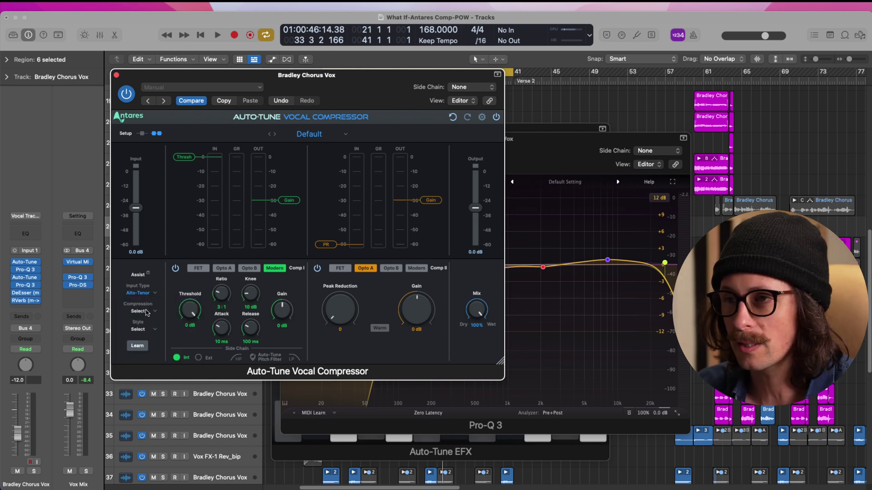
click(145, 312)
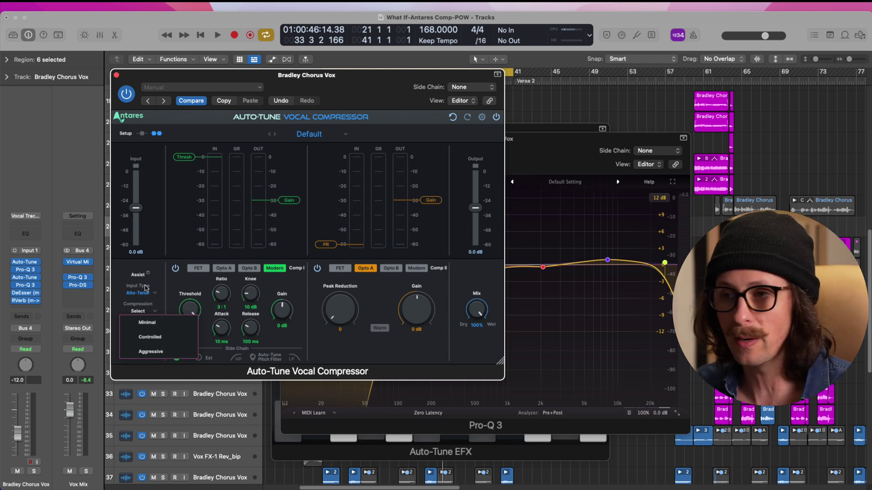
click(156, 308)
click(148, 314)
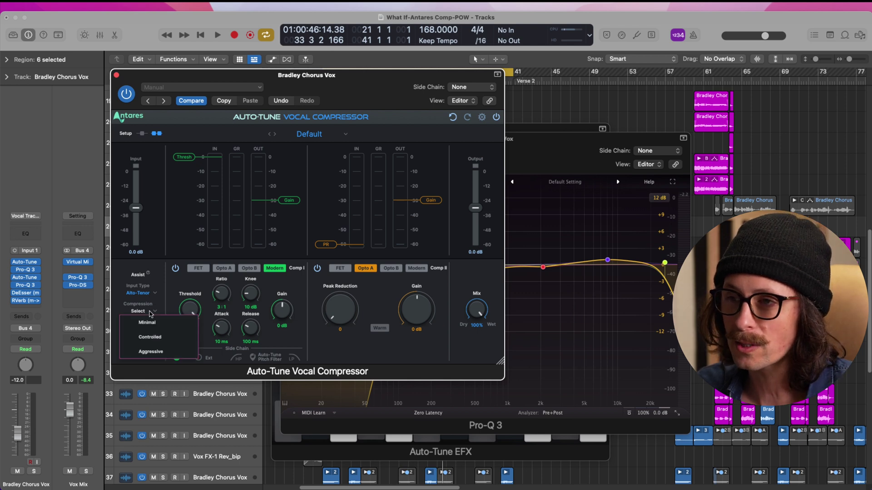
click(152, 313)
click(149, 330)
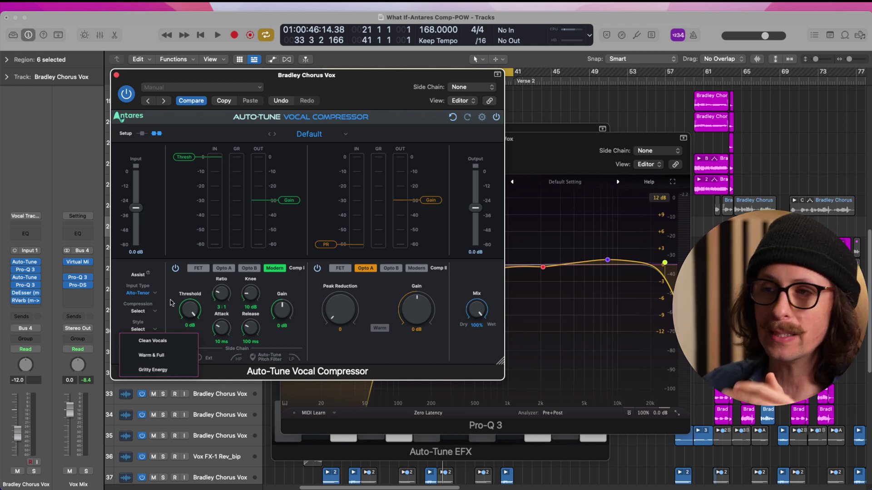
click(149, 330)
mouse_move(147, 331)
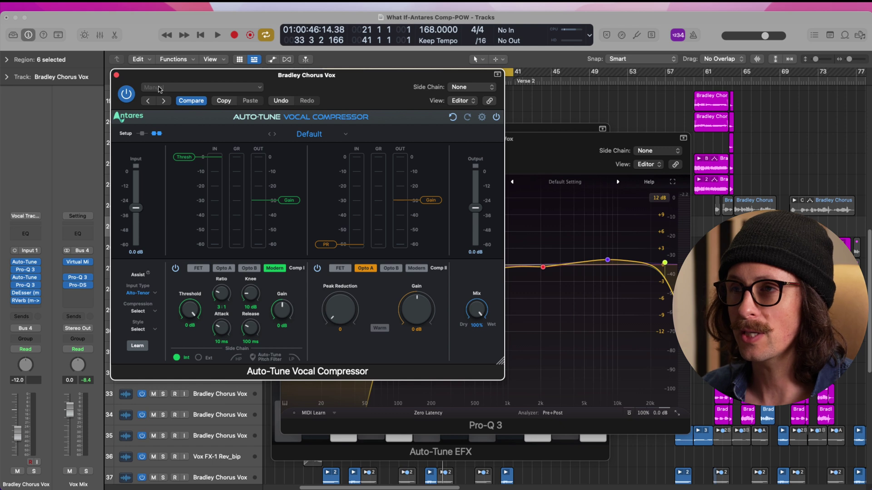
- Close the Pro-Q 3 and Auto-Tune EFX windows, leaving only the Vocal Compressor open
drag(137, 78, 464, 77)
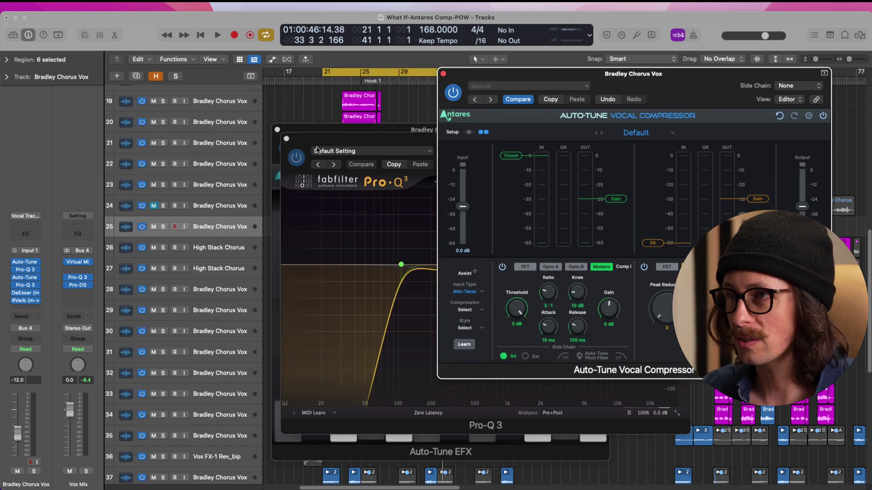
click(286, 139)
click(277, 129)
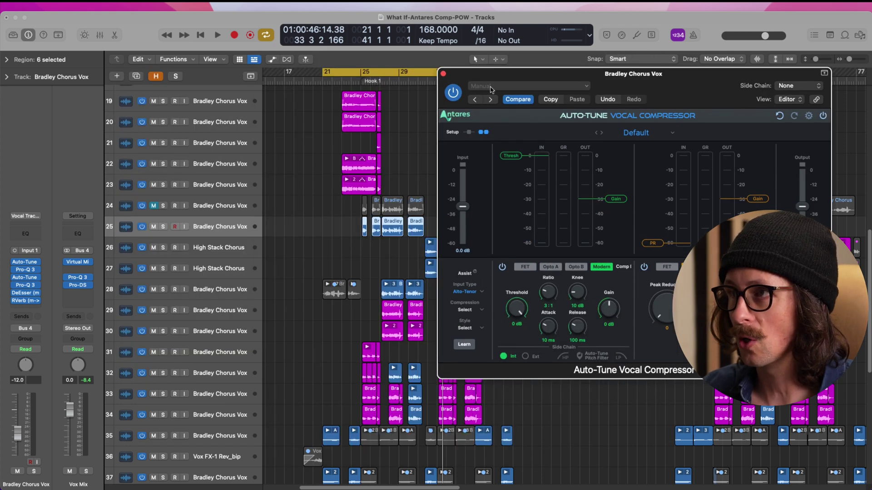
drag(488, 80, 295, 74)
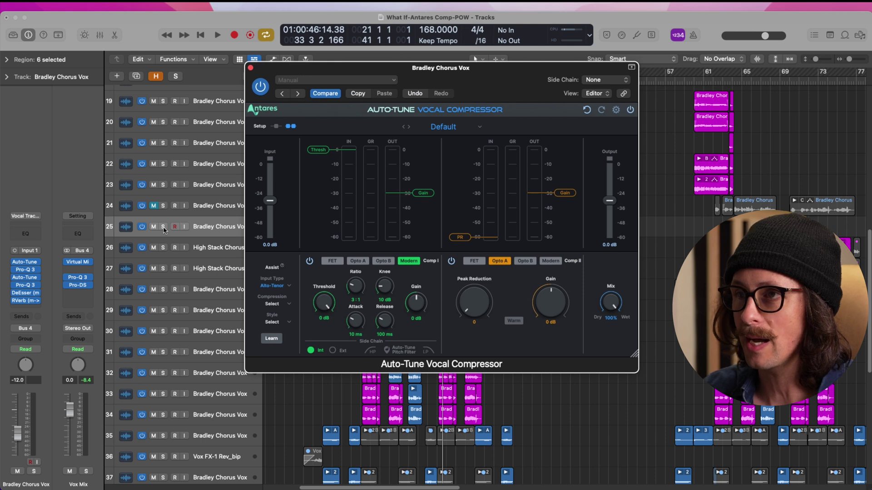
- Solo track 25 and play its vocal through the default Vocal Compressor, then stop playback
click(163, 227)
drag(586, 77, 303, 64)
key(space)
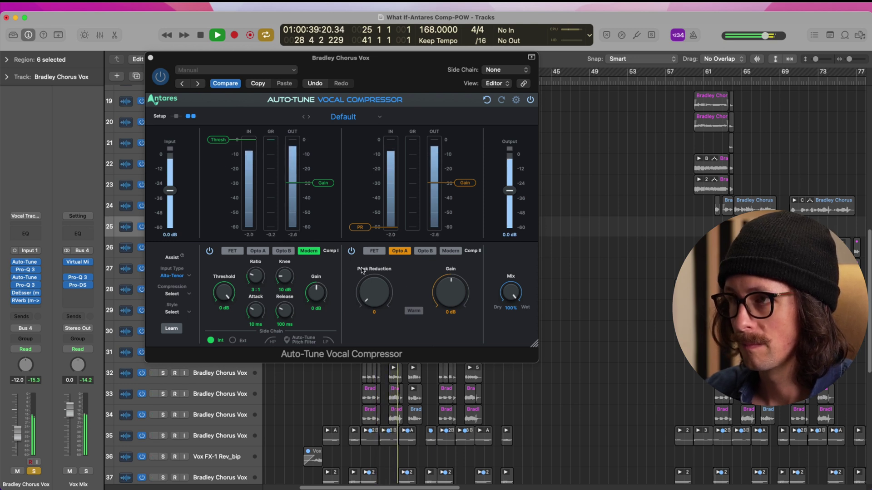
key(space)
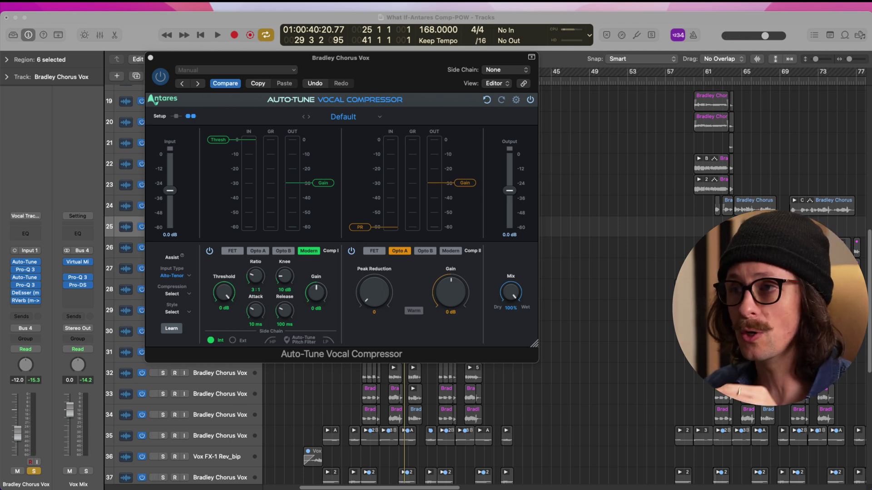
key(super+Tab)
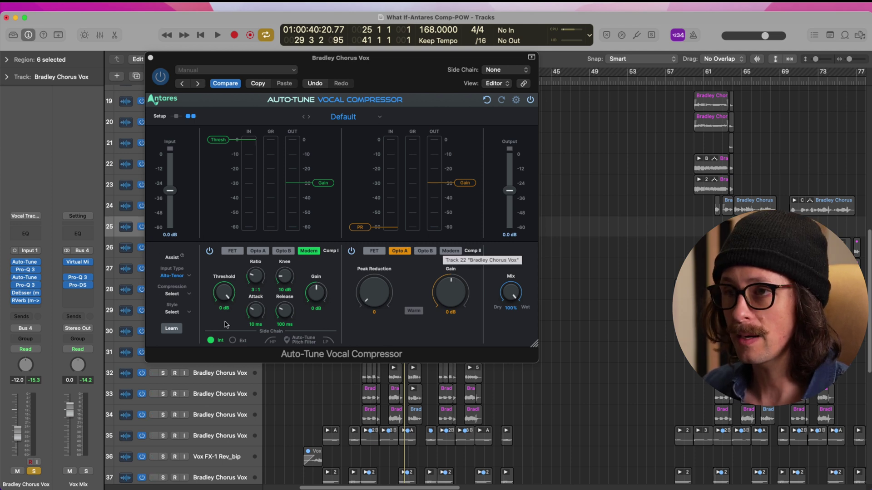
key(super+Tab)
key(super+Tab)
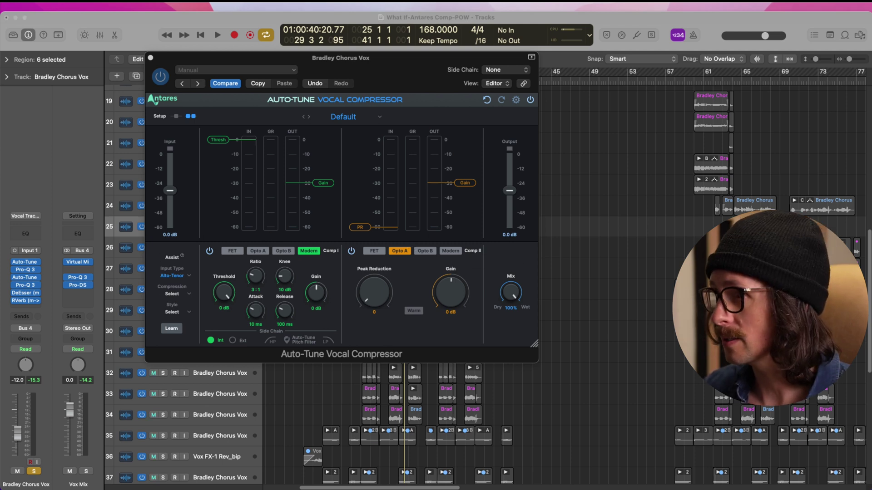
- Run Assist's Learn on the playing vocal with Controlled compression and Warm & Full style, and apply its FET and Opto A settings
key(space)
click(172, 328)
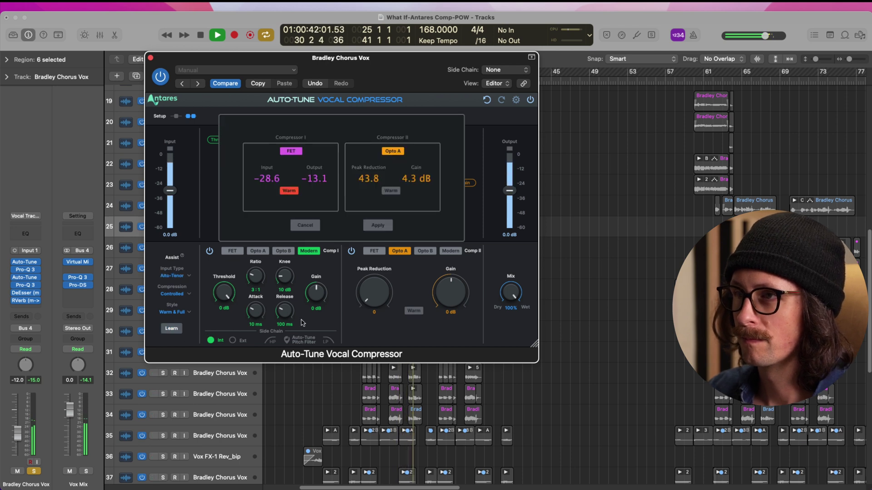
key(space)
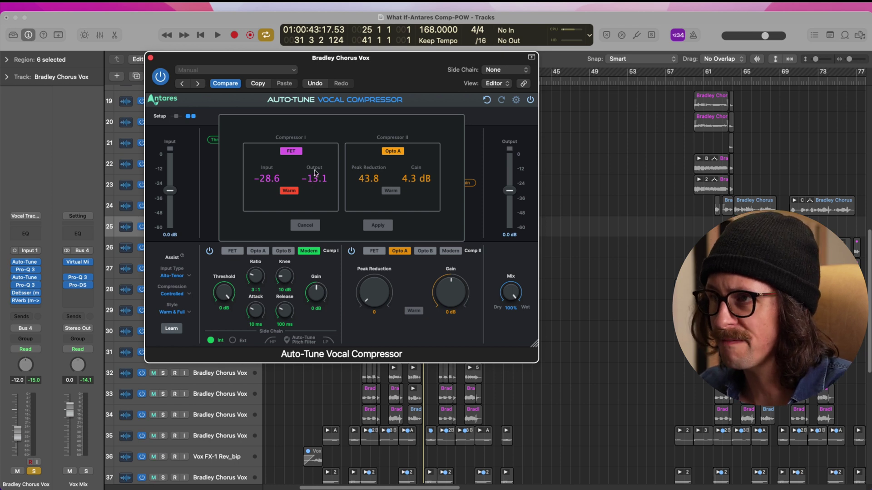
click(378, 230)
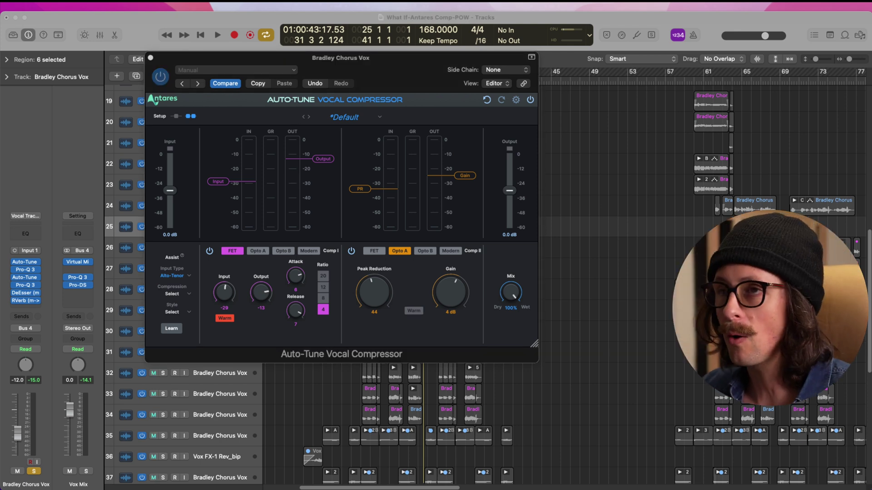
- Compare the soloed vocal with the compressor bypassed and active, and unsolo track 25 to hear it in the full mix
key(space)
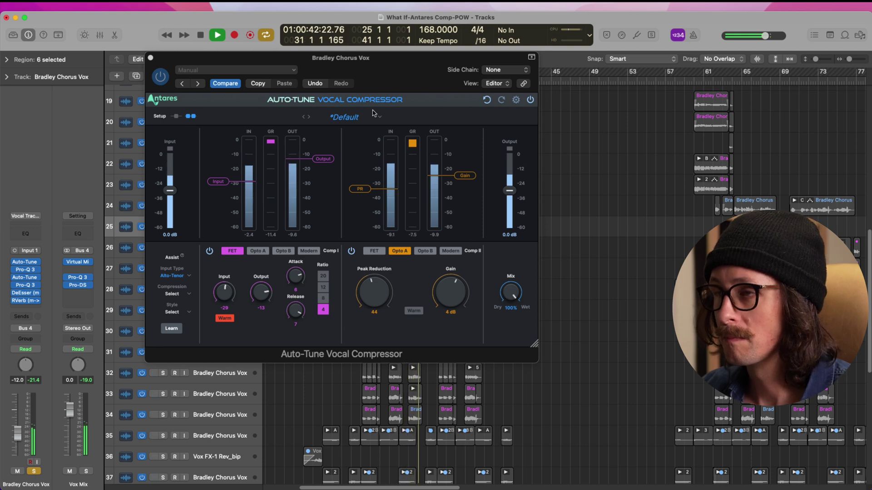
key(space)
click(531, 100)
key(space)
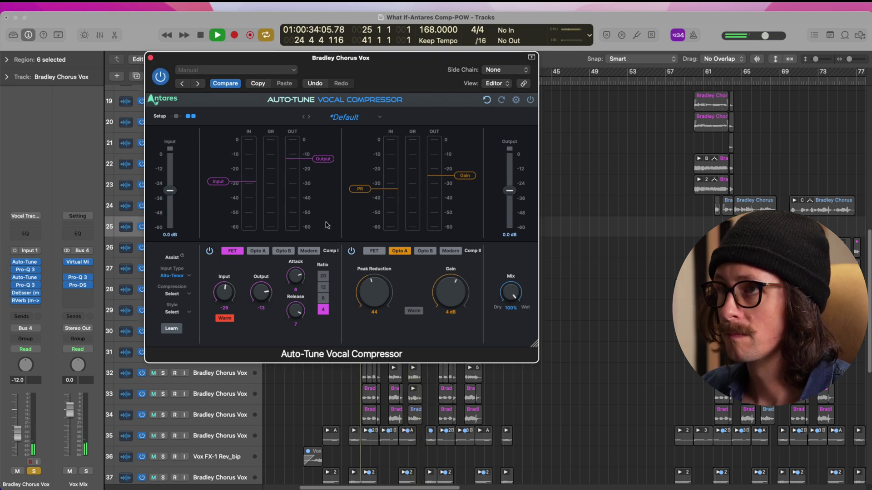
click(531, 101)
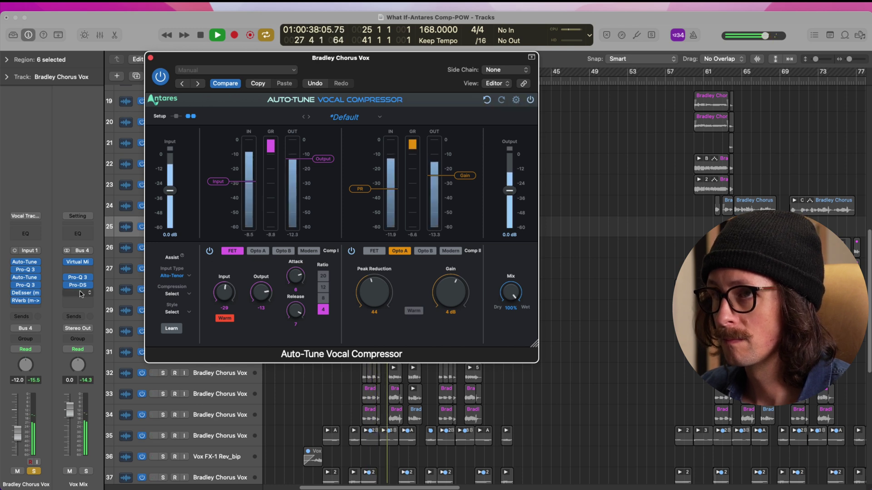
click(33, 472)
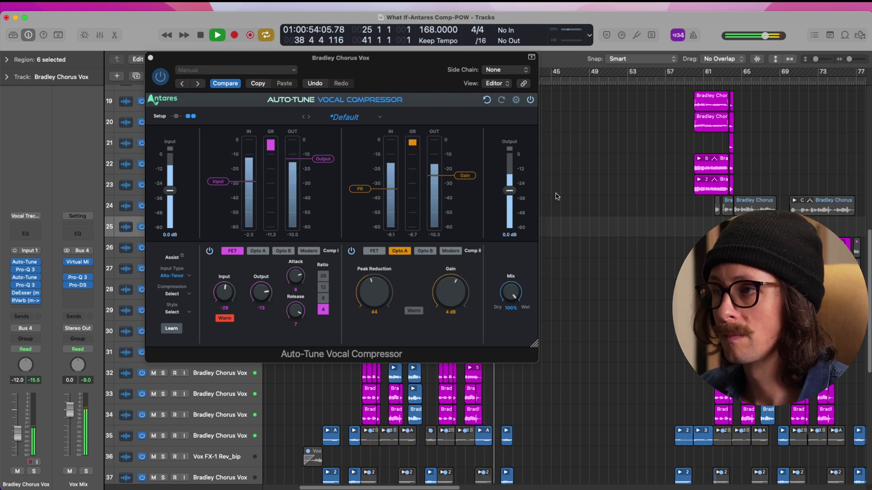
key(space)
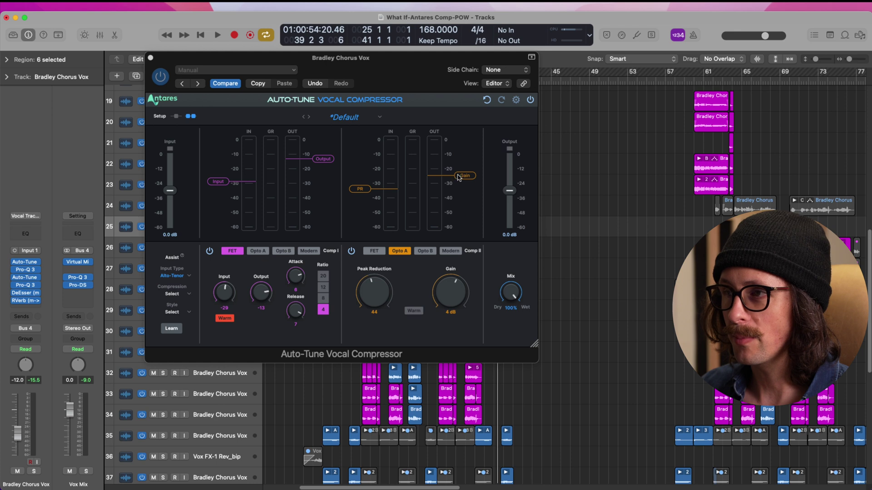
- Raise Compressor II's Opto A gain to 8 dB and step through its FET, Opto A, Opto B and Modern models
drag(470, 177, 466, 171)
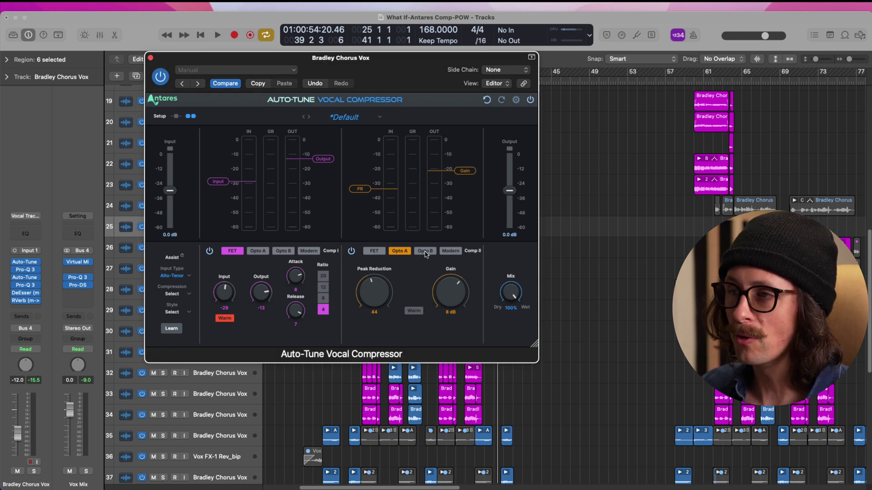
click(373, 254)
click(405, 254)
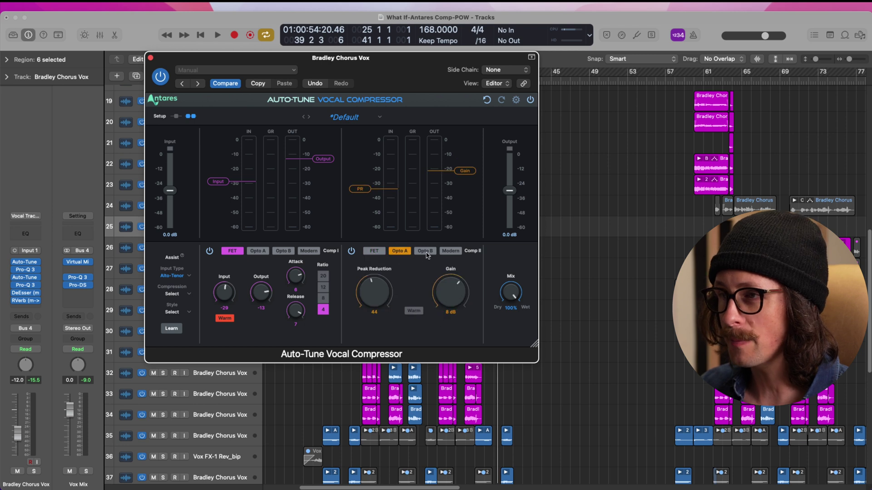
click(425, 255)
click(448, 253)
click(472, 253)
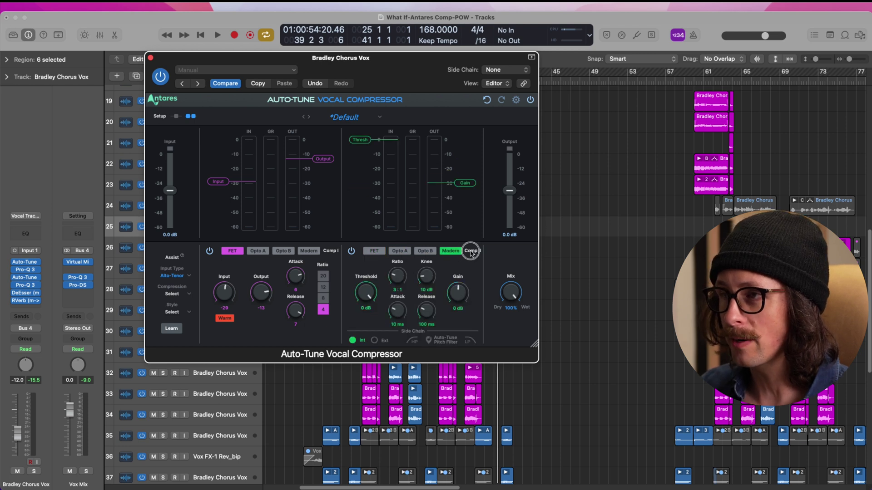
- Turn on Warm for Compressor II's FET, Opto A and Opto B models
click(376, 253)
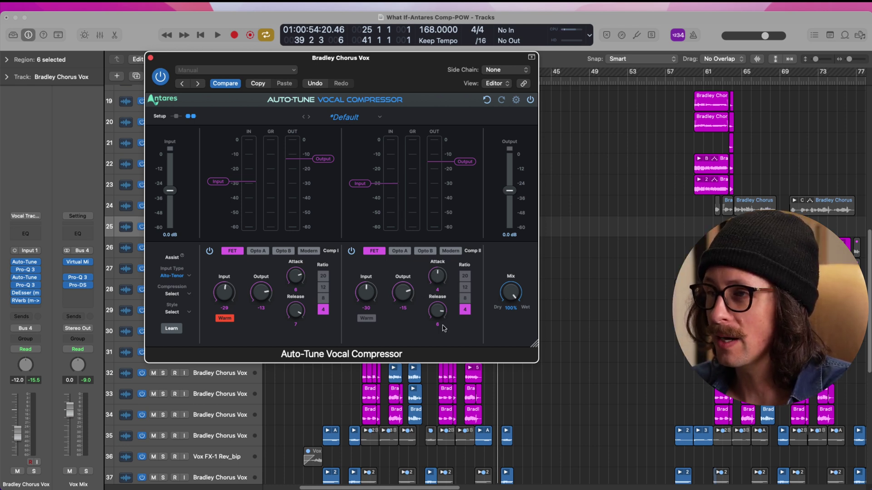
click(367, 318)
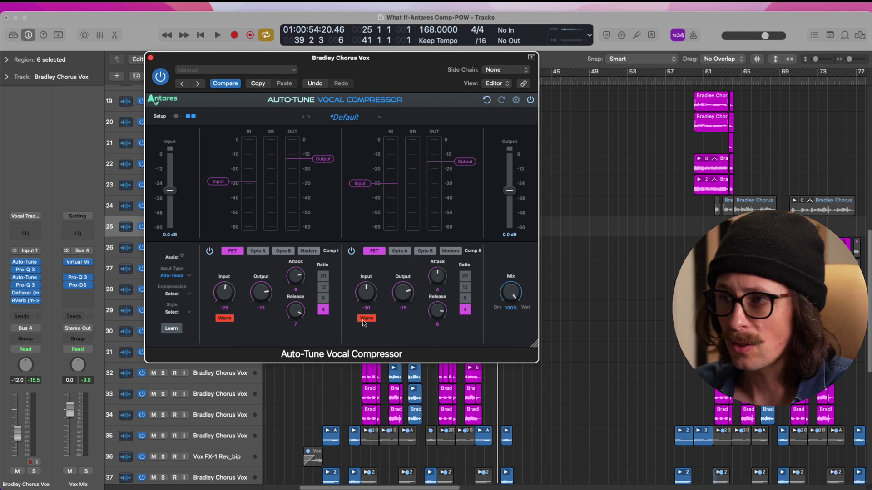
click(399, 252)
click(431, 250)
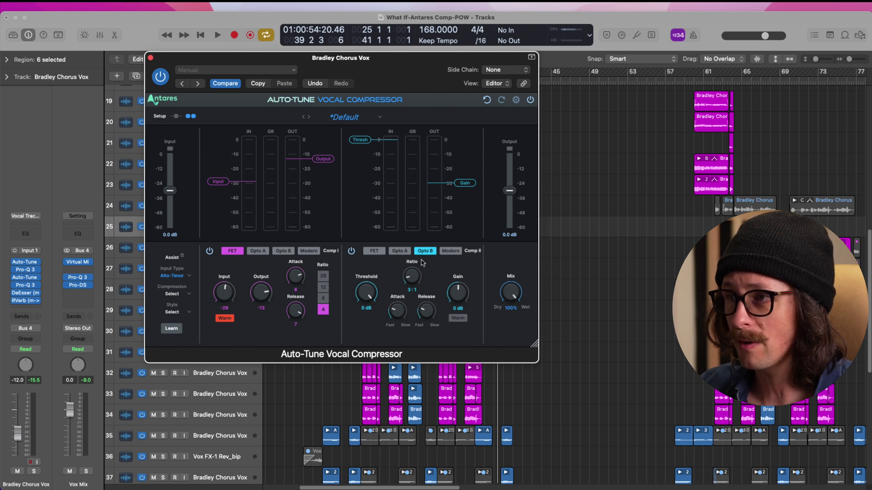
click(399, 251)
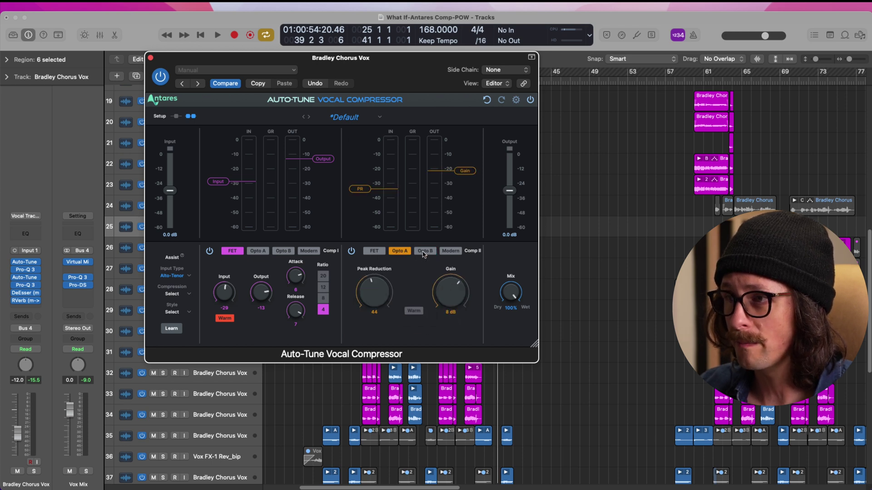
click(413, 311)
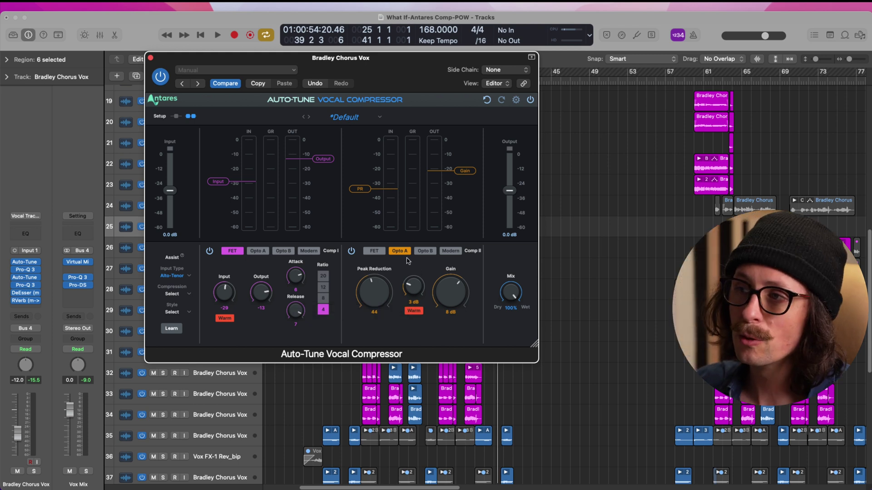
click(425, 254)
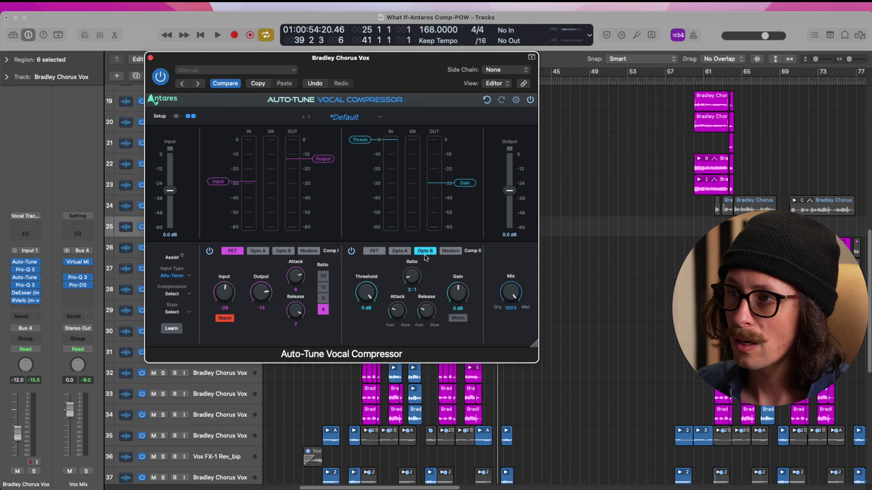
click(462, 320)
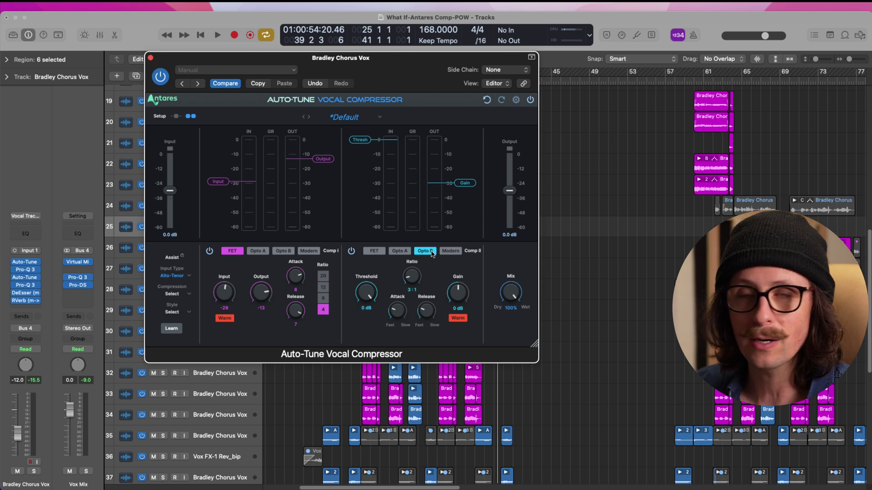
- Set Compressor II to Modern with a -29 dB threshold and the Auto-Tune Pitch Filter enabled, and check the vocal in the full mix
click(445, 255)
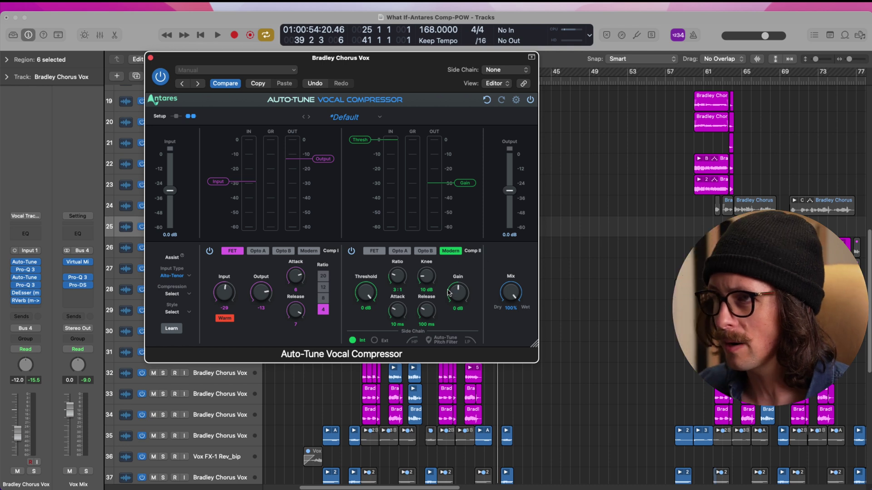
click(431, 342)
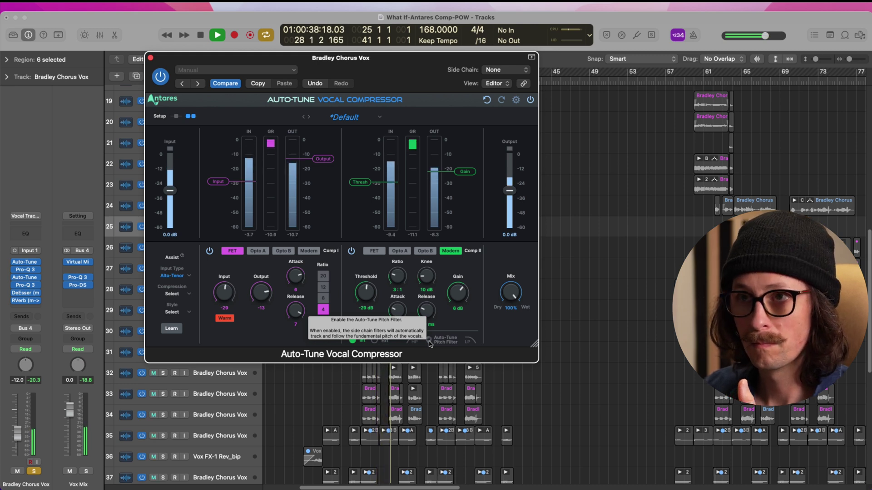
click(429, 340)
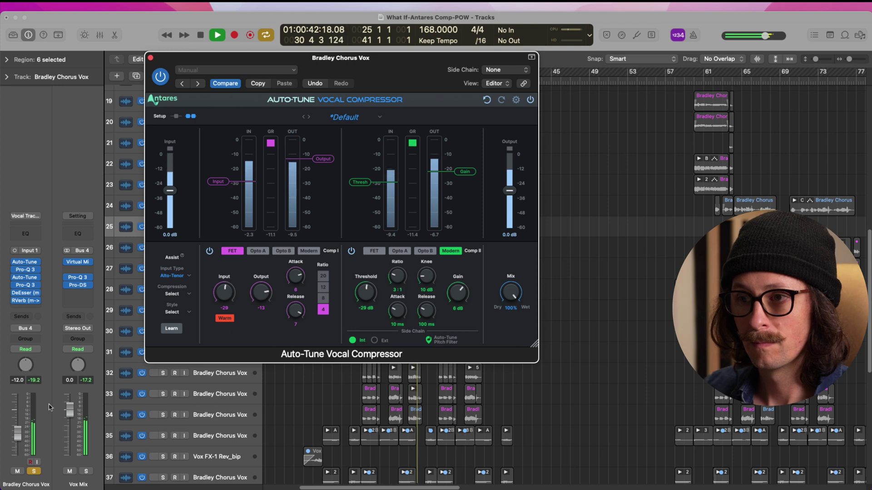
click(39, 472)
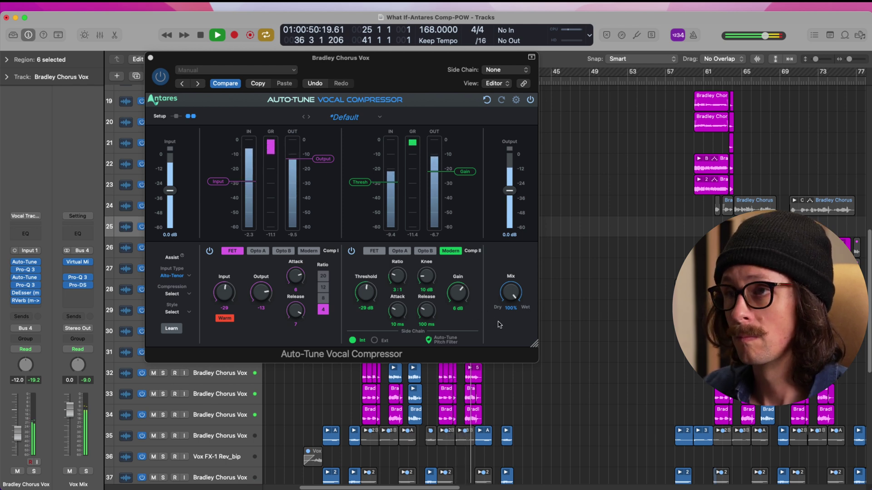
key(space)
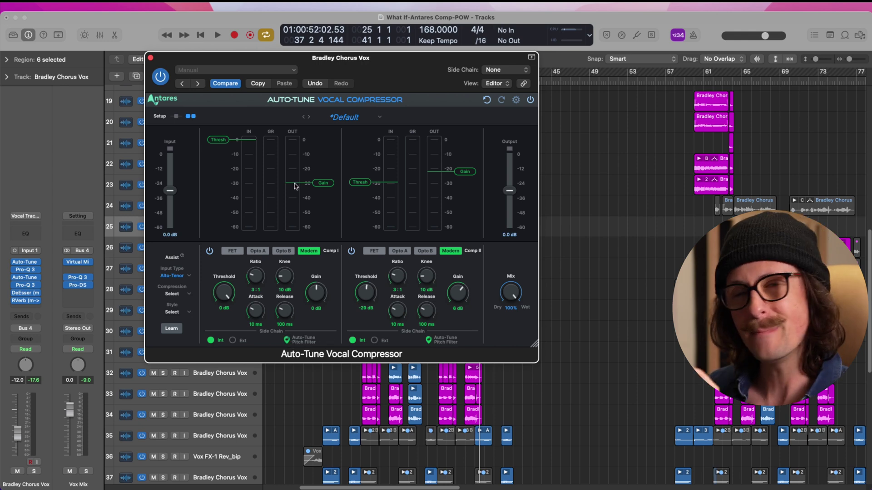
- Switch Compressor II to Opto A, and with track 25 soloed set Compressor I's Modern threshold to -30 dB and gain to 3 dB
click(401, 251)
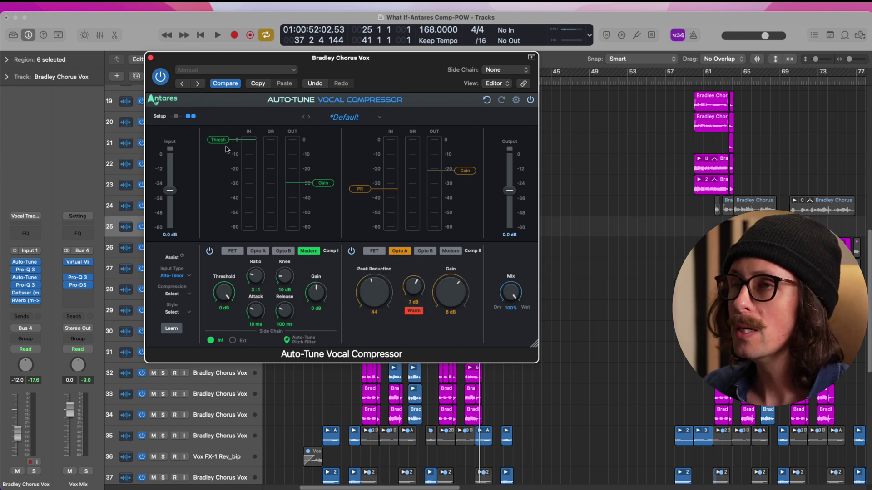
click(36, 472)
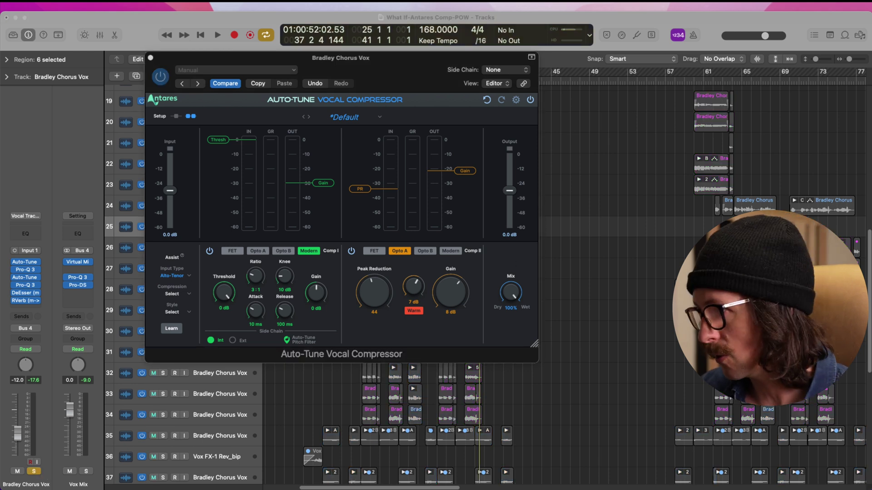
key(space)
drag(224, 293, 220, 321)
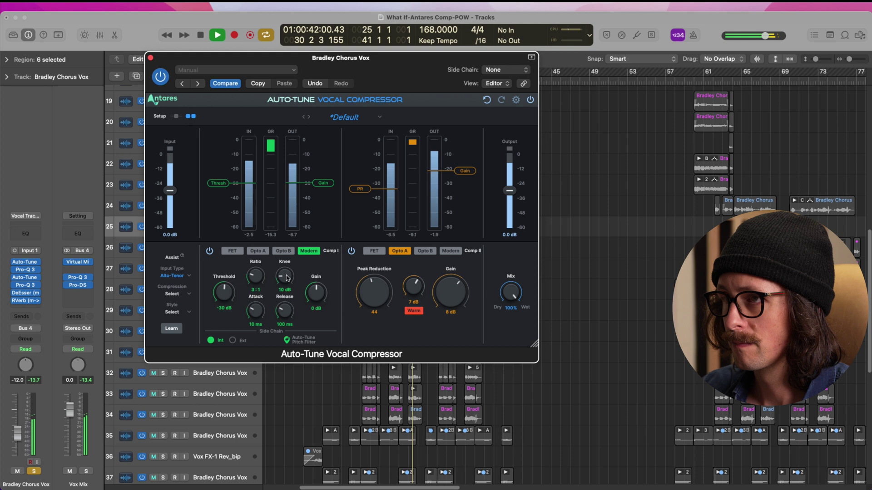
key(space)
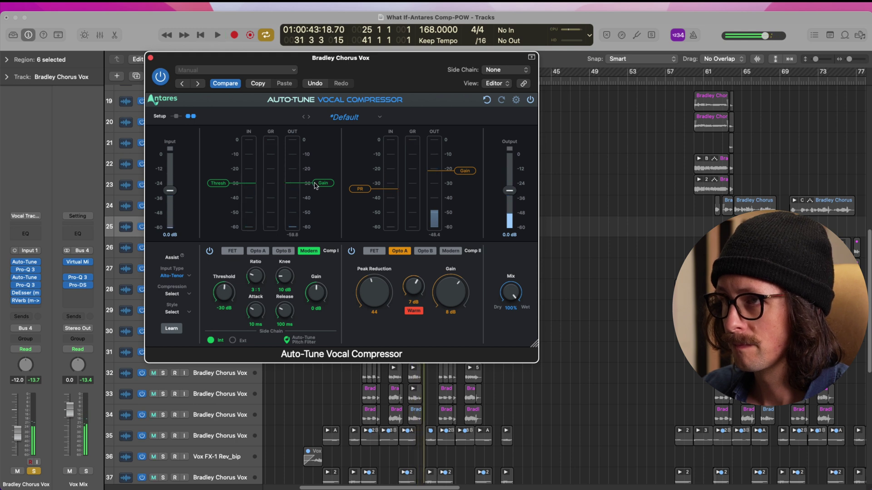
key(space)
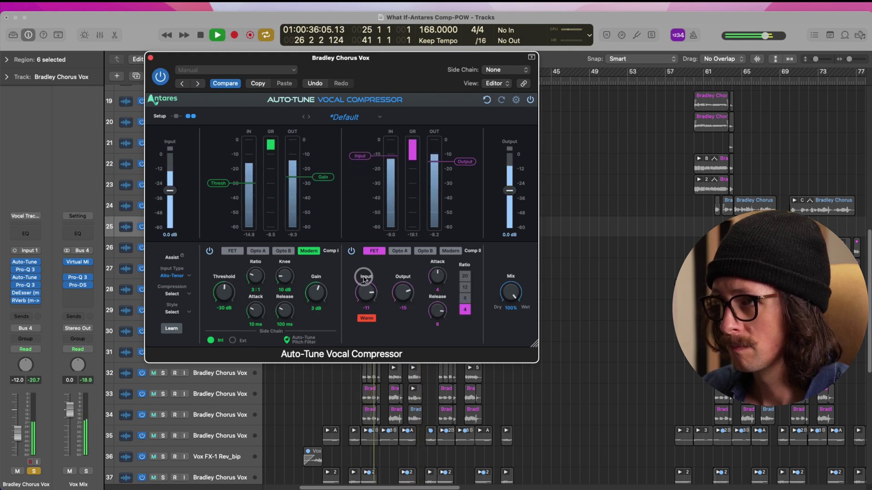
- Try Compressor II's FET model with its input at -10, and return to Opto A with Warm at 8 dB and gain at 3 dB
drag(366, 159, 365, 156)
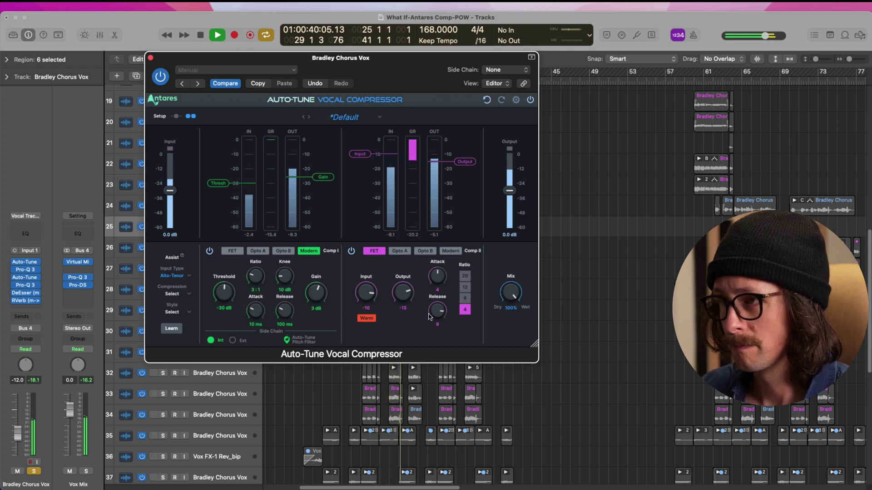
drag(412, 291, 407, 281)
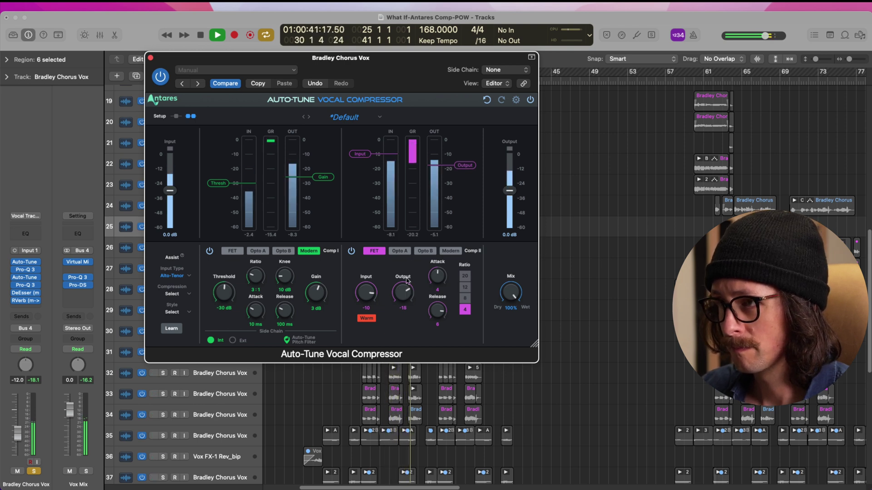
click(399, 251)
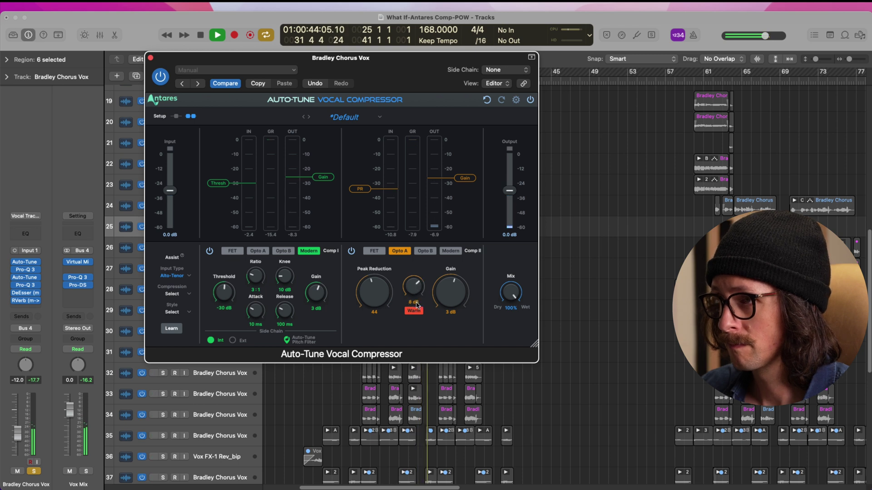
key(space)
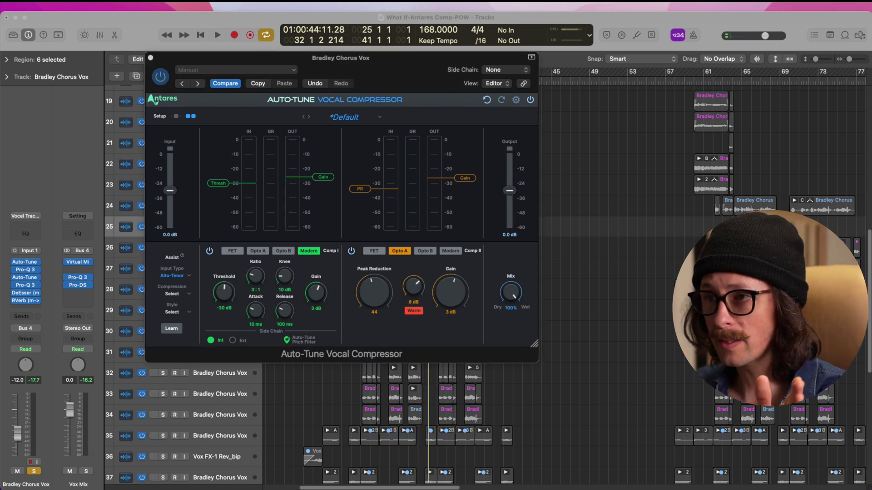
click(349, 241)
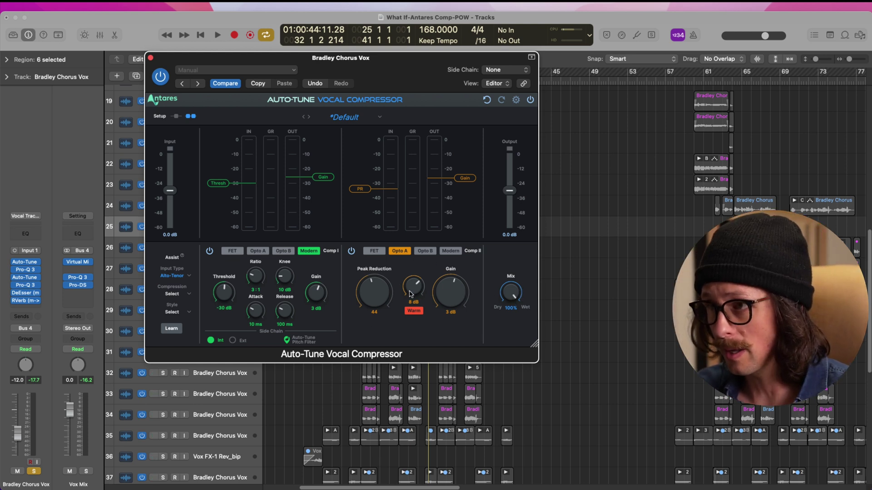
- During playback, set Compressor I's attack to 39 ms and release to 49 ms, Compressor II's Warm to 10 dB and the mix to 49%
key(super+Tab)
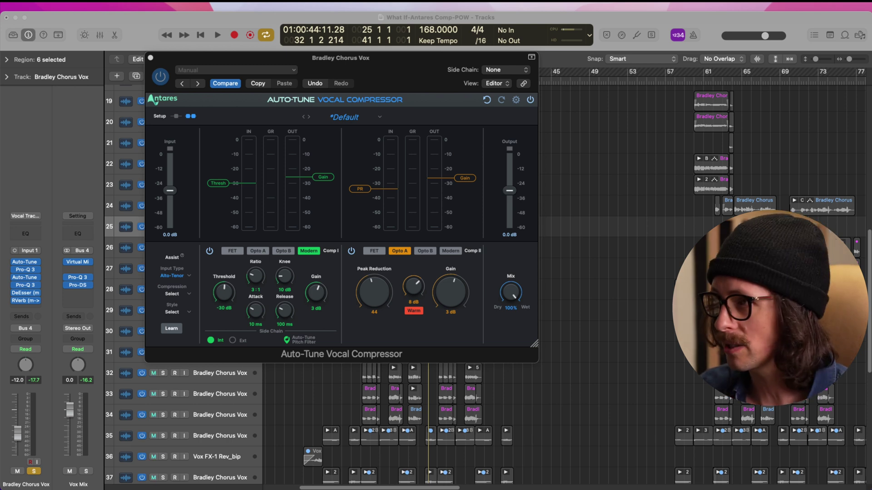
key(super+Tab)
key(space)
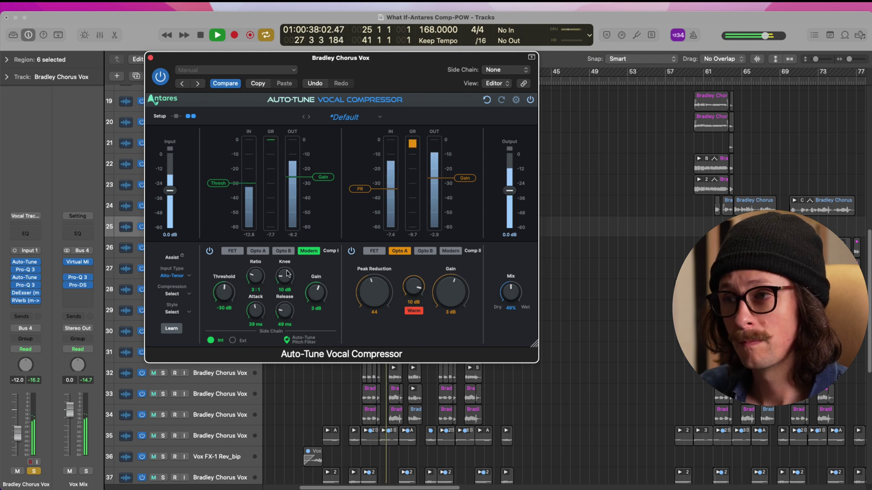
- Unsolo track 25, reset the compressor's mix to 100% and blend it back down while the full mix plays
click(35, 472)
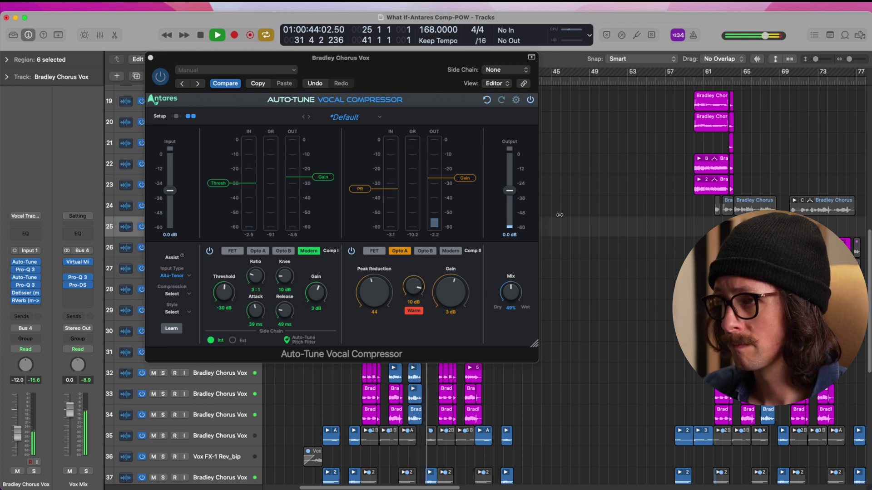
alt+click(516, 296)
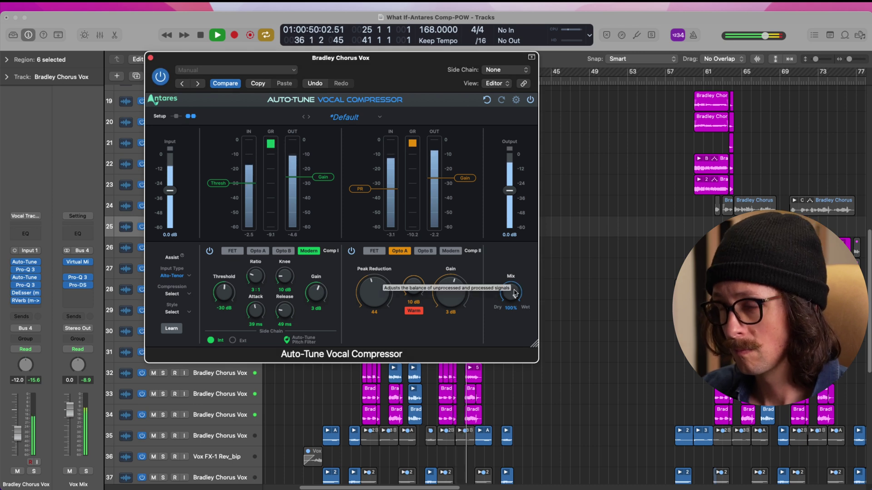
drag(515, 293, 510, 319)
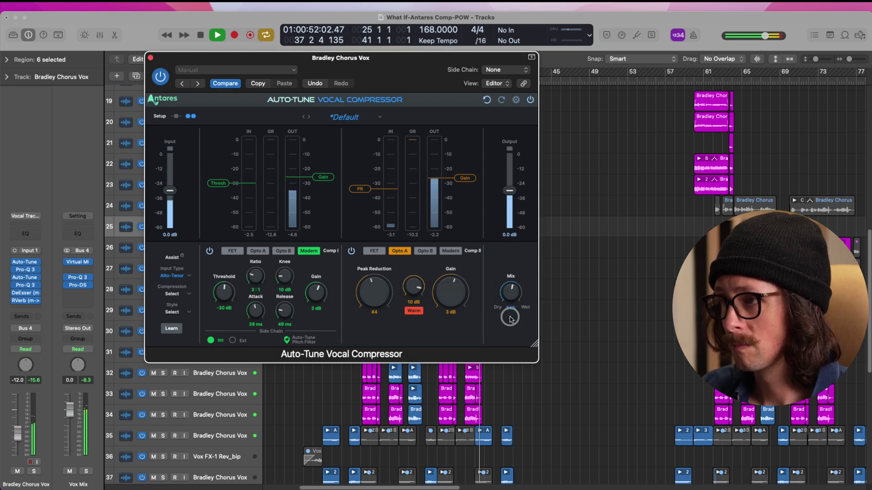